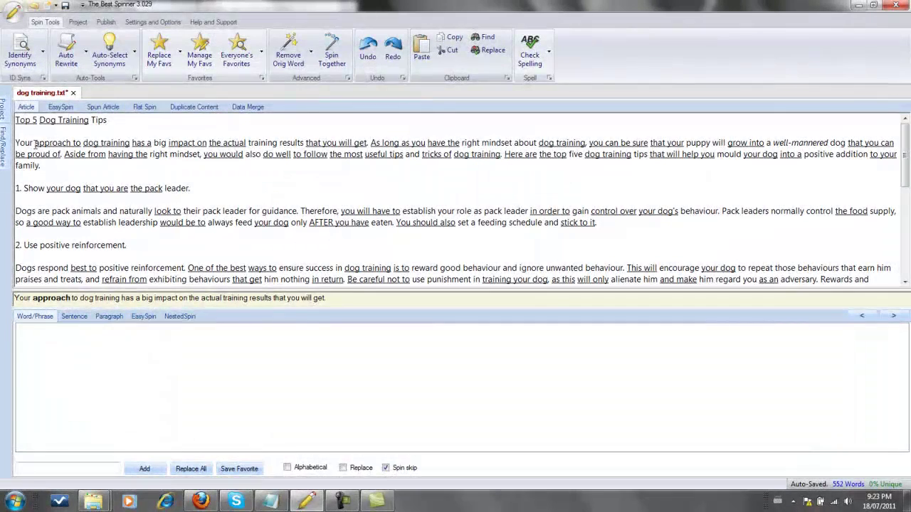
Step: Spin the first 'dog training' into canine training, proper dog training and k9 training, and start saving it as a favourite
left_click(105, 142)
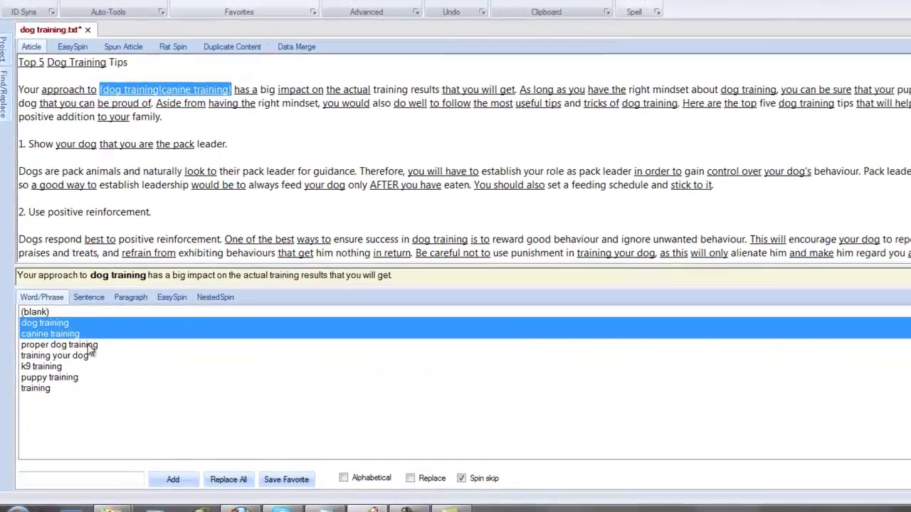
left_click(71, 351, "ctrl")
left_click(69, 363, "ctrl")
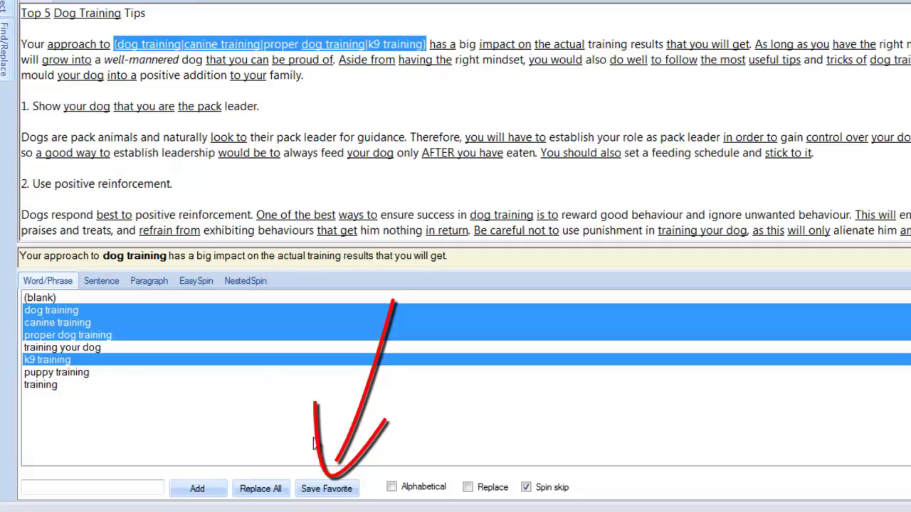
left_click(329, 491)
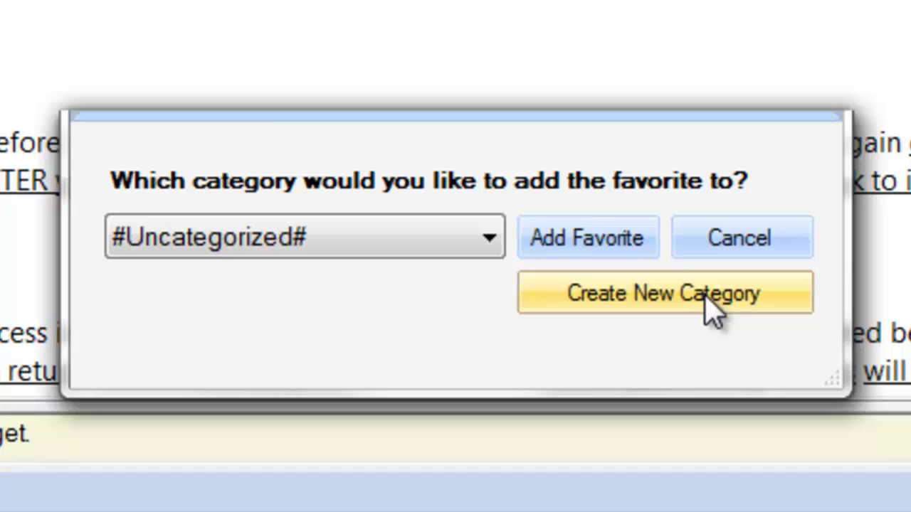
Step: Create a new favourites category named 'Dog training' and add the dog training synonym set to it
left_click(713, 311)
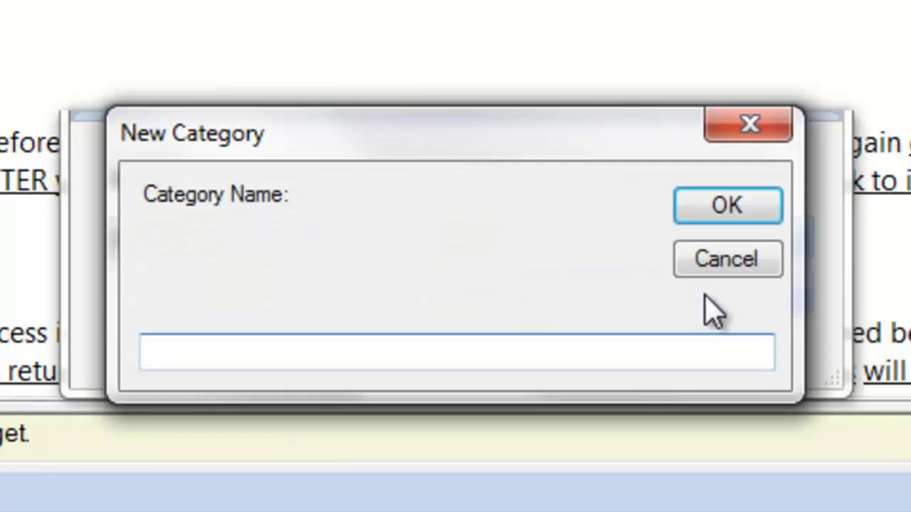
type("Dog")
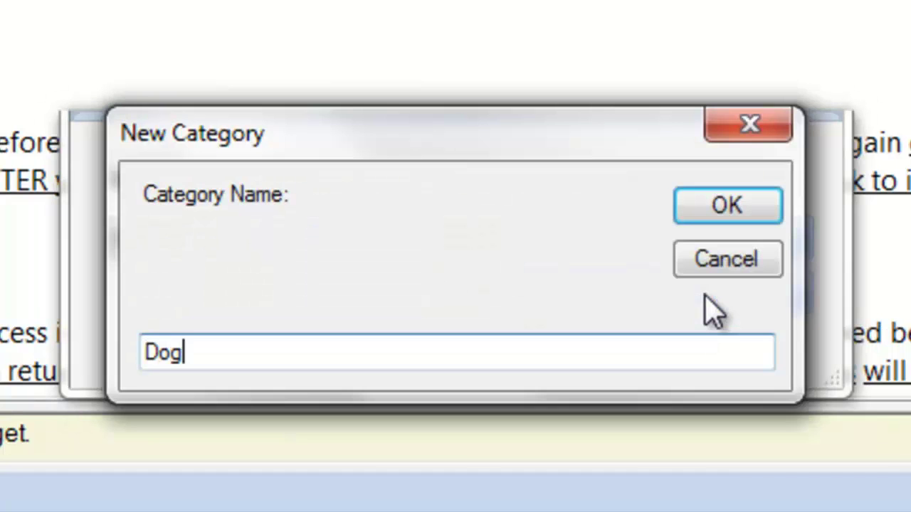
type(" training")
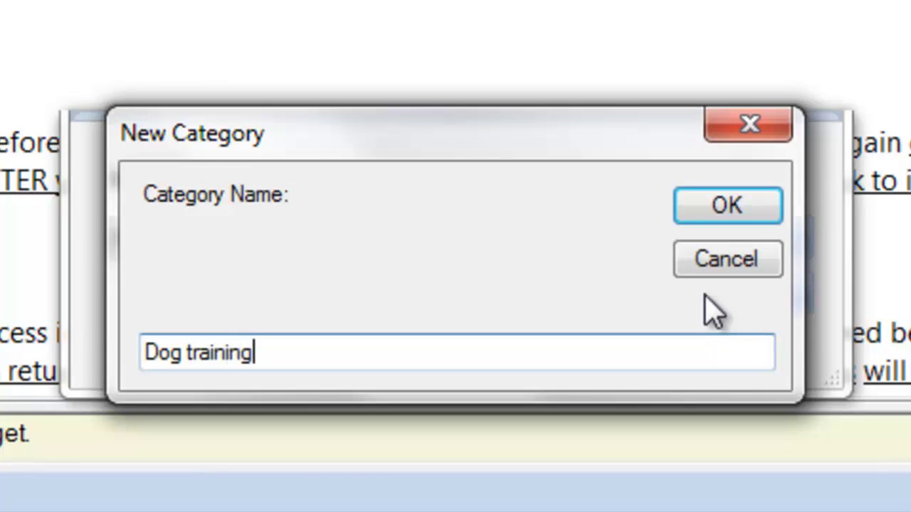
key("Return")
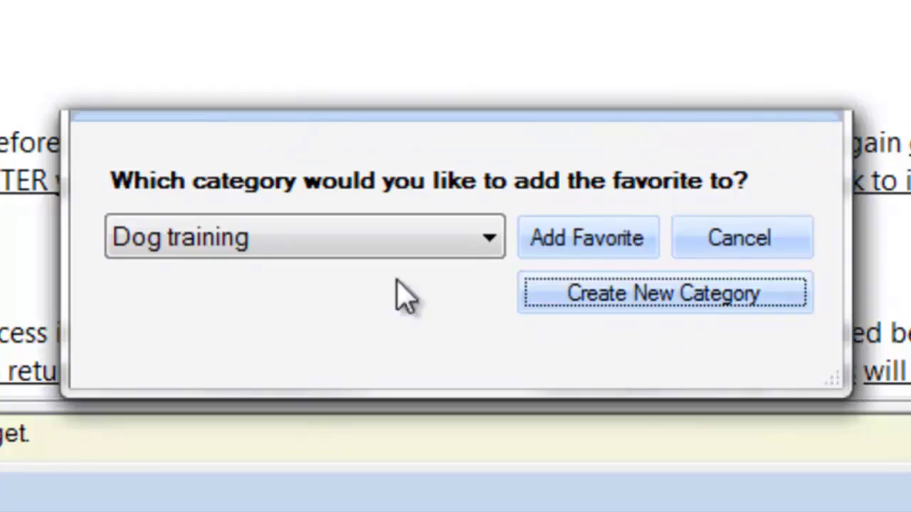
left_click(585, 242)
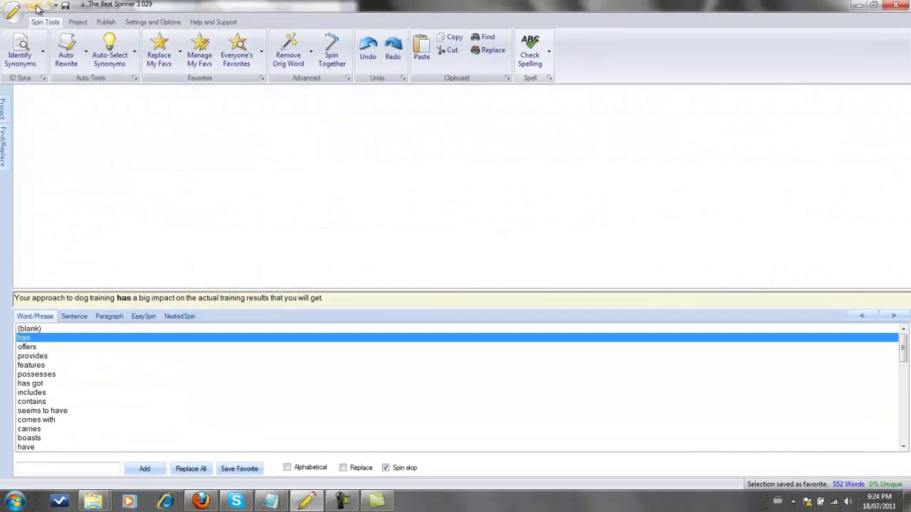
Step: Open the 'dog 5' article from the TBS videos folder
left_click(34, 5)
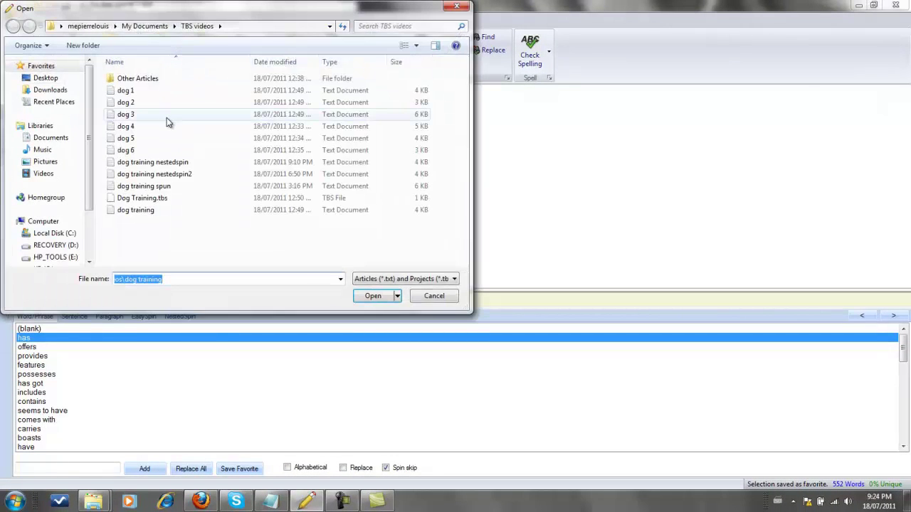
double_click(129, 140)
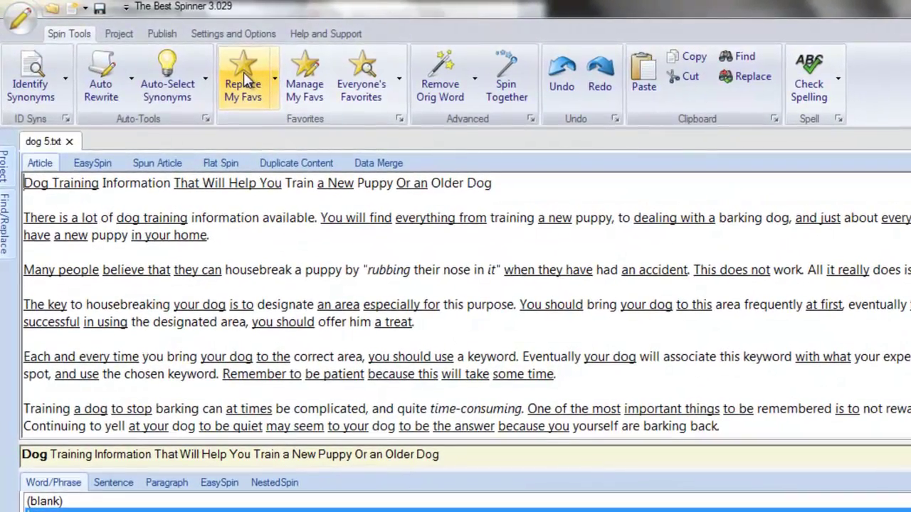
Step: Replace the article's dog training phrases using the 'Dog training' favourites category
left_click(243, 72)
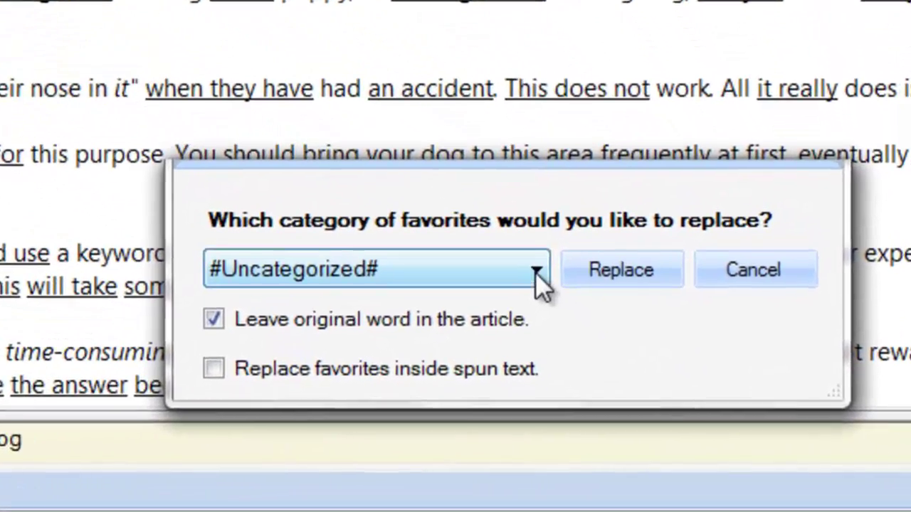
left_click(569, 287)
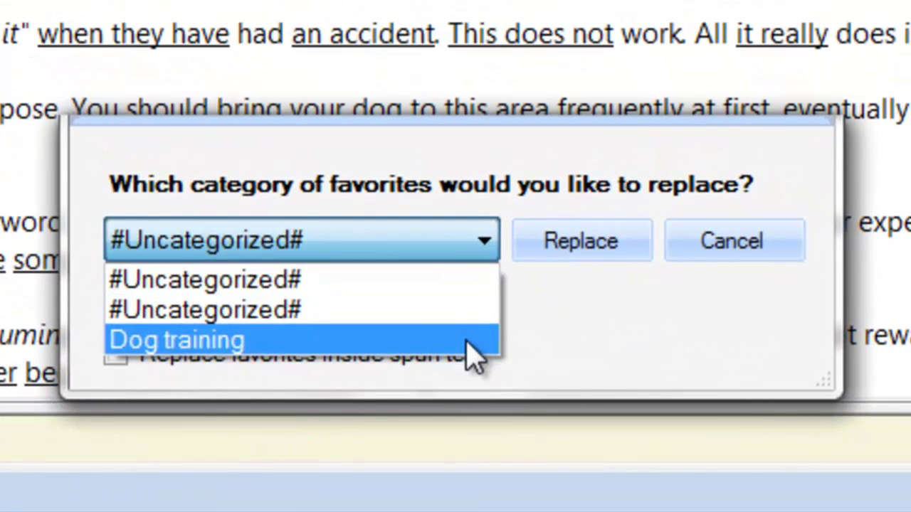
left_click(473, 348)
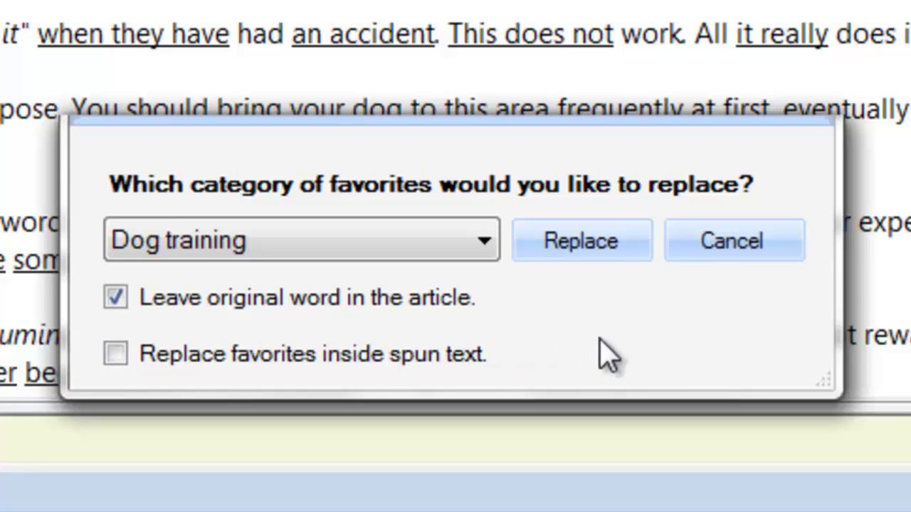
left_click(582, 242)
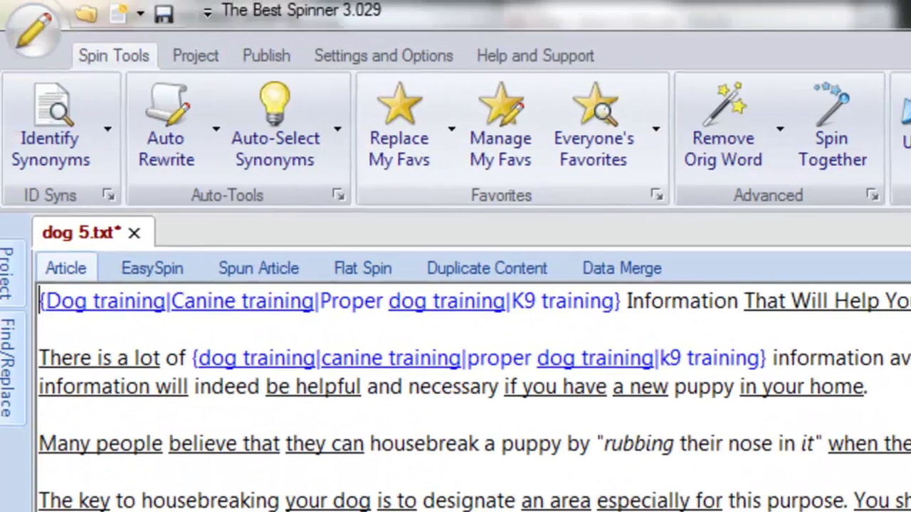
Step: Open Manage My Favs on the 'Dog training' category and show the four synonyms for 'dog training'
scroll(859, 461, "down", 10)
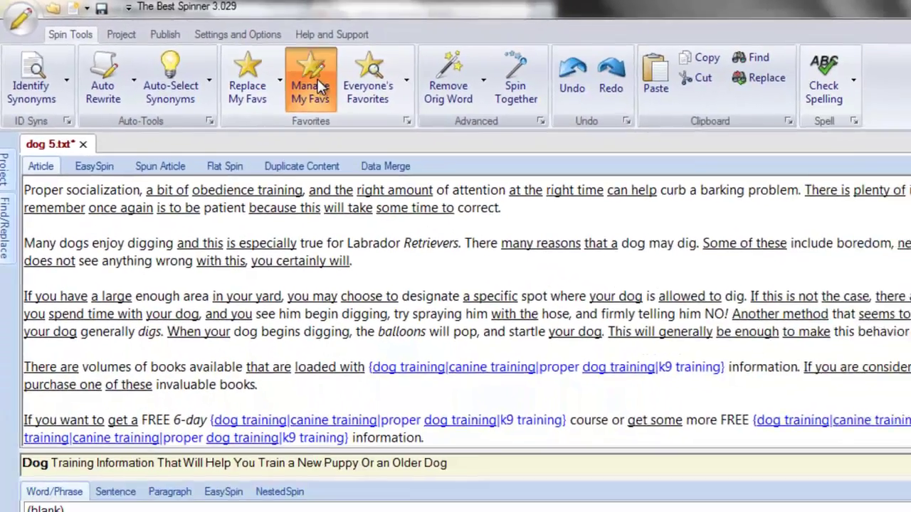
left_click(318, 86)
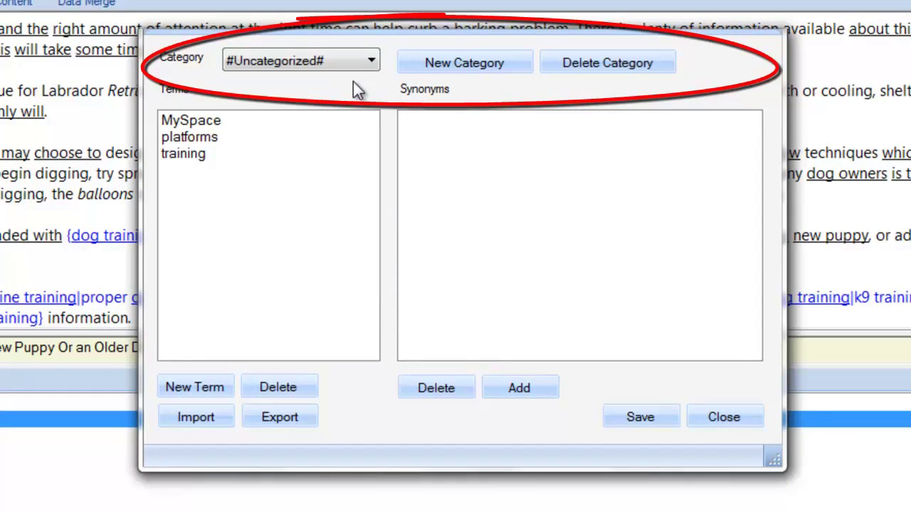
left_click(367, 61)
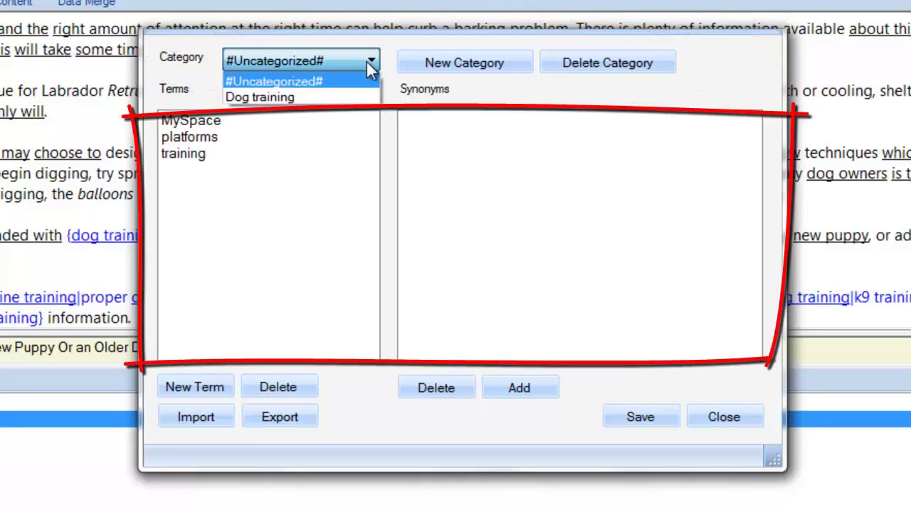
left_click(368, 98)
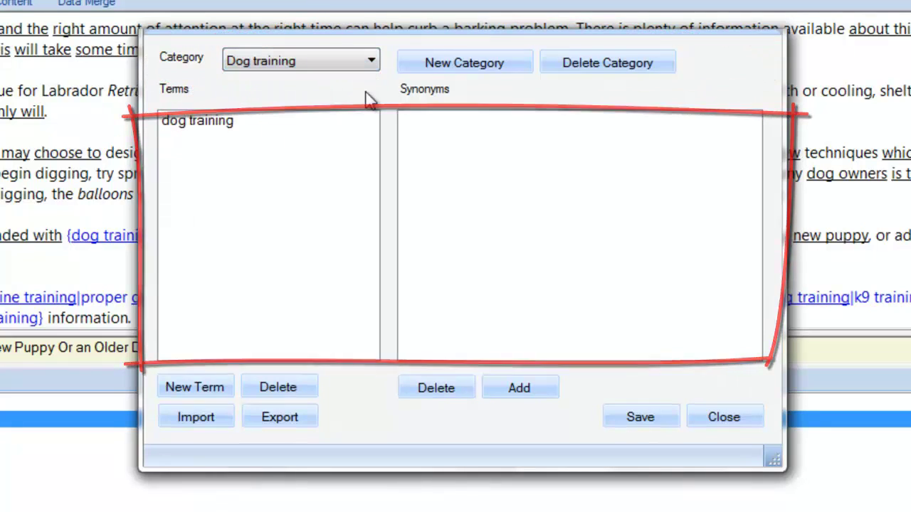
left_click(225, 122)
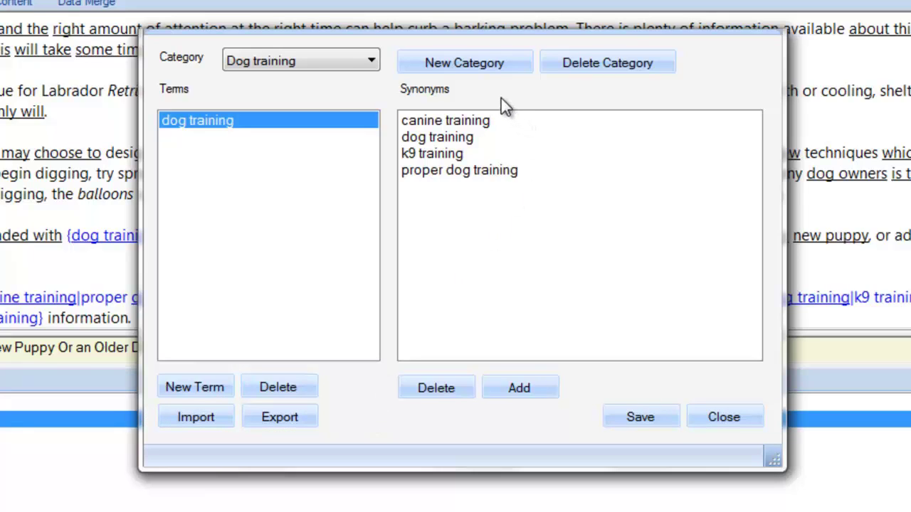
Step: Create a favourites category 'Example' containing the terms 'Term 1' and 'Term 2'
left_click(490, 68)
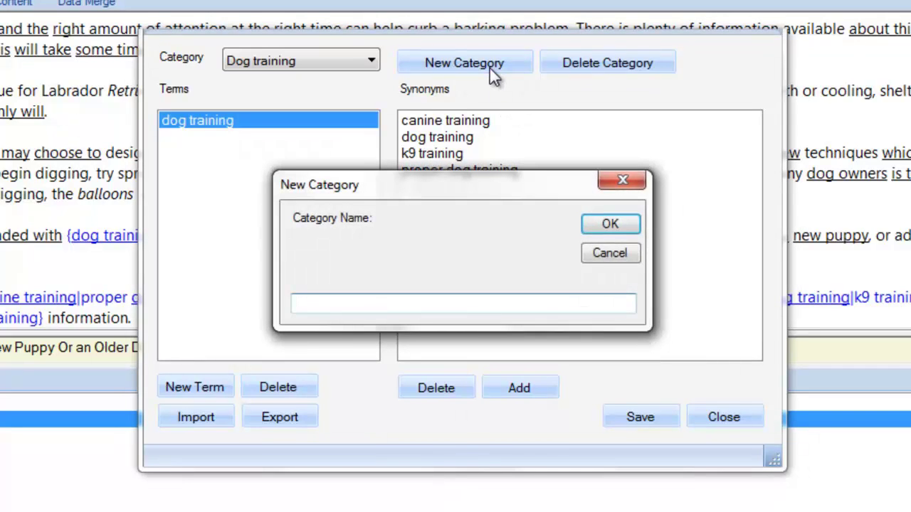
type("Example")
key("Return")
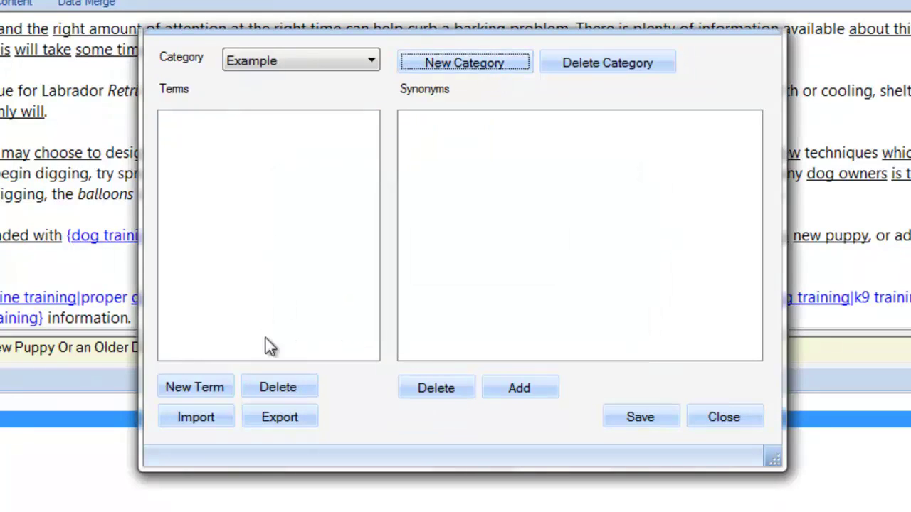
left_click(211, 388)
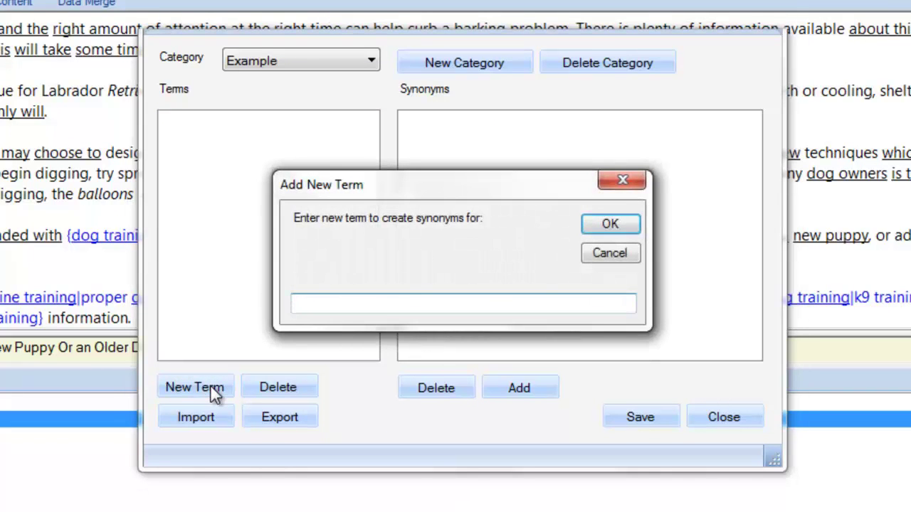
type("Term 1")
key("Return")
left_click(210, 386)
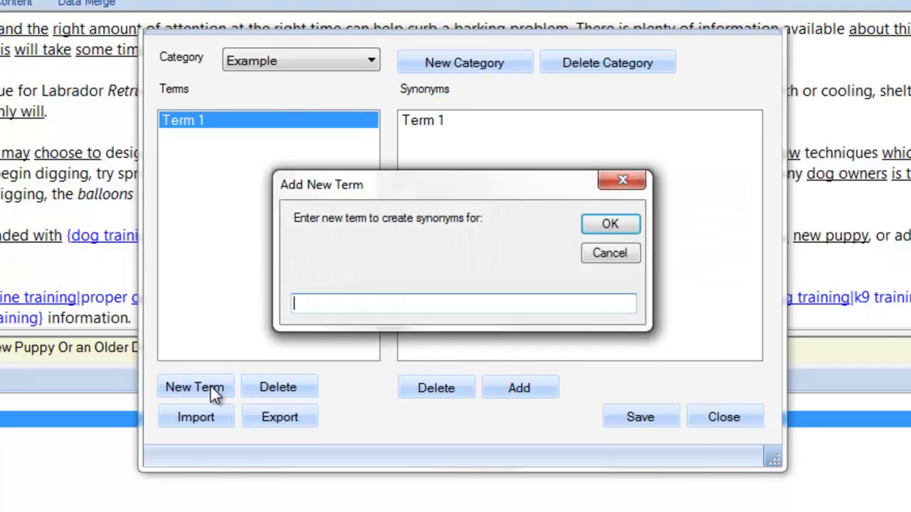
type("Term 2")
key("Return")
Step: Give 'Term 2' the synonyms 'Term 3' and 'Term 4', then save and close the favourites editor
left_click(242, 138)
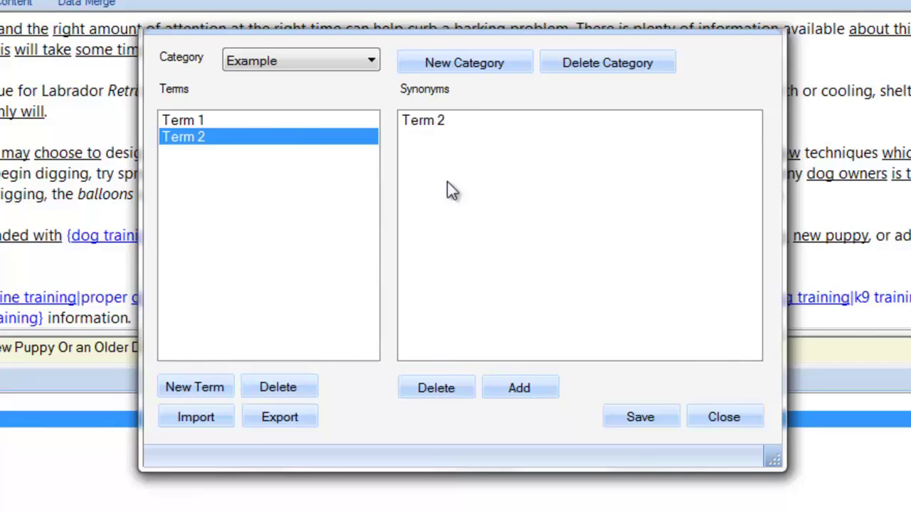
left_click(523, 388)
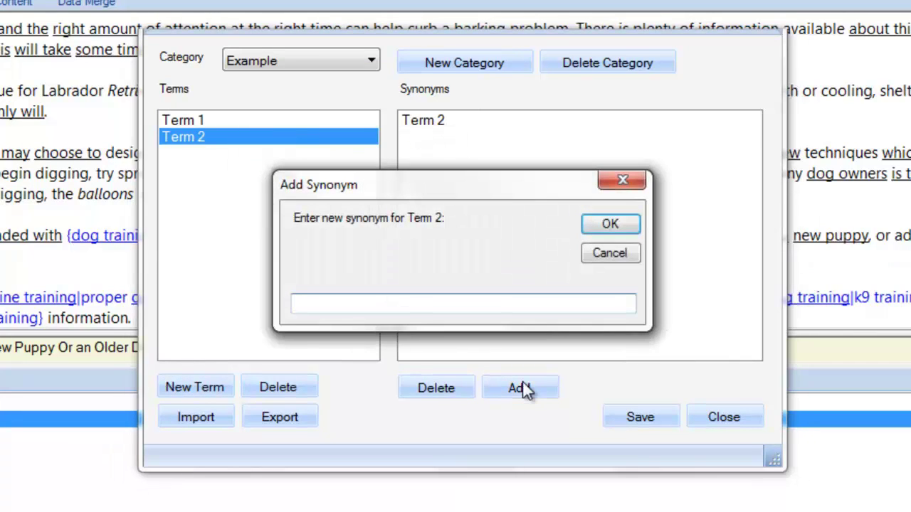
type("Term 3")
key("Return")
type("Term 4")
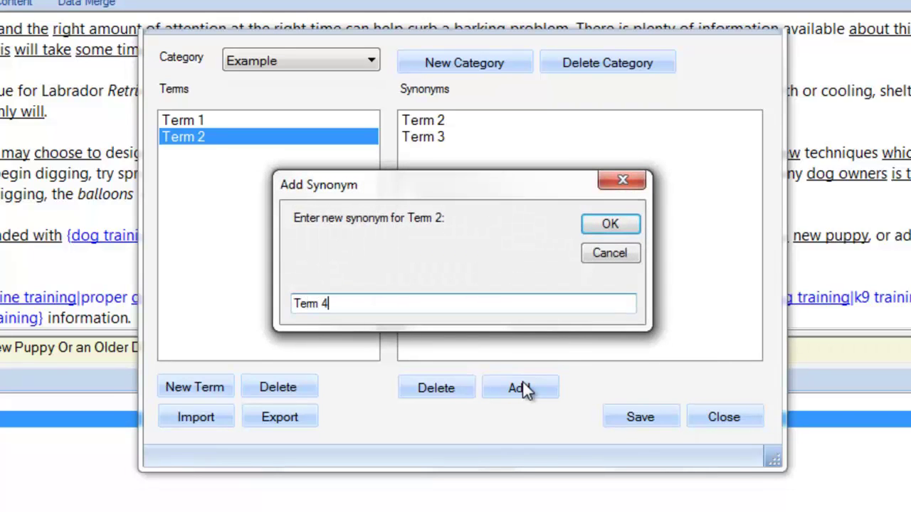
key("Return")
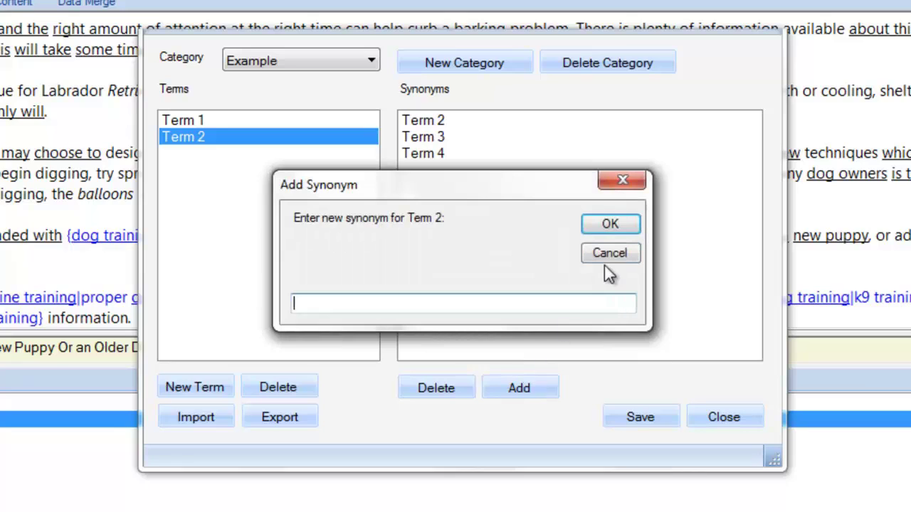
left_click(612, 253)
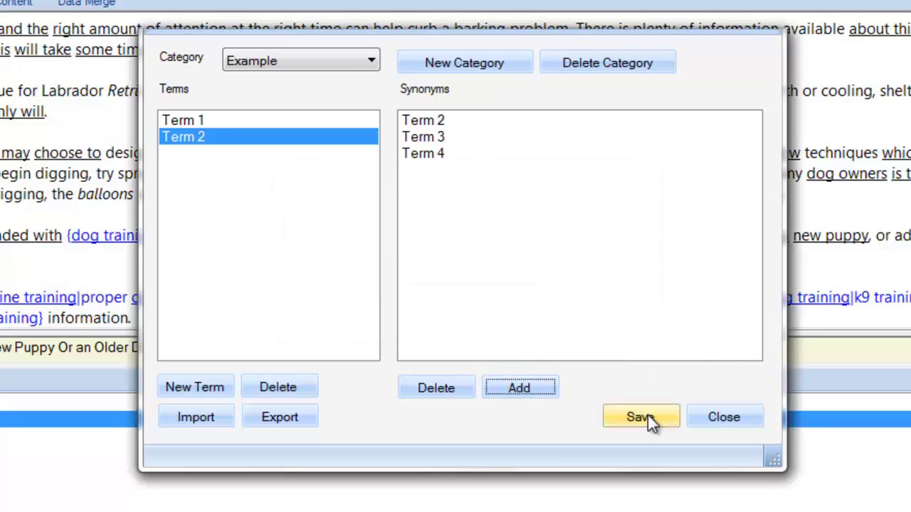
left_click(647, 415)
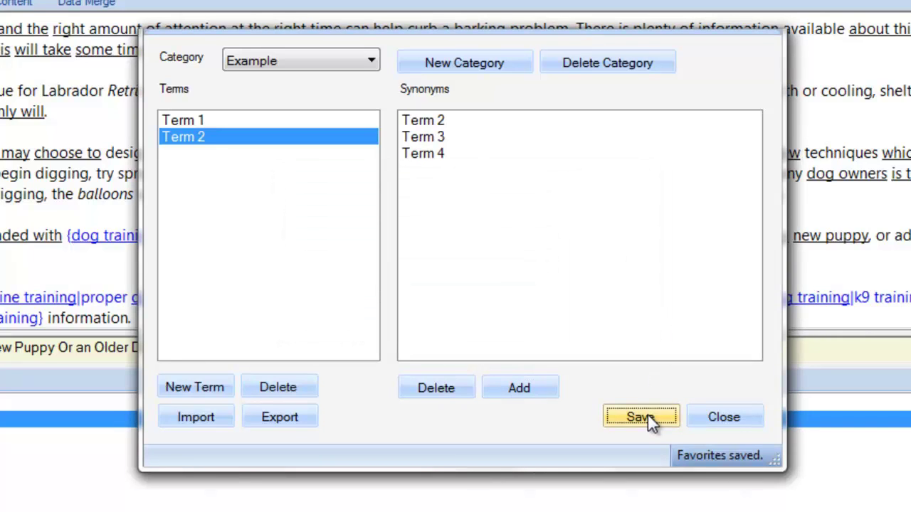
left_click(726, 415)
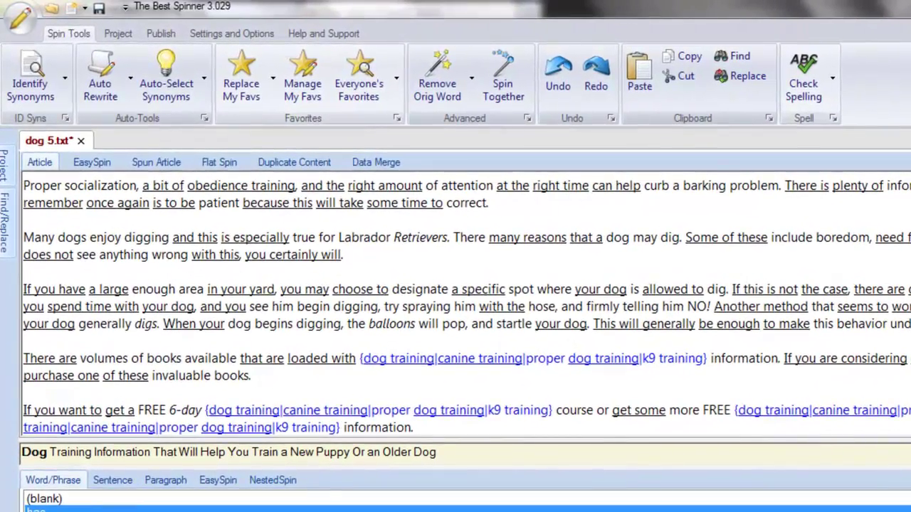
Step: Open the Replace Everyone's Favorites dialog from the Spin Tools ribbon
left_click(367, 85)
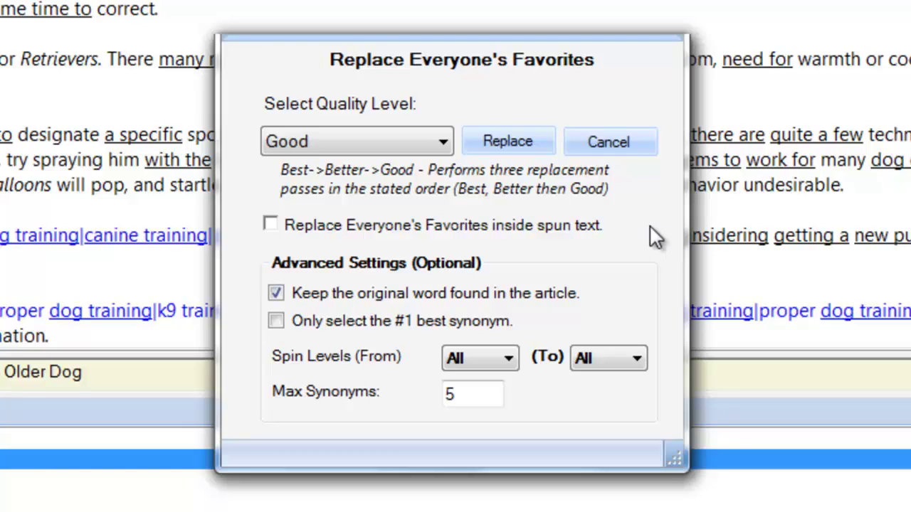
Step: Try the Better and Best quality levels, then settle on Best->Better->Good
left_click(442, 143)
left_click(442, 186)
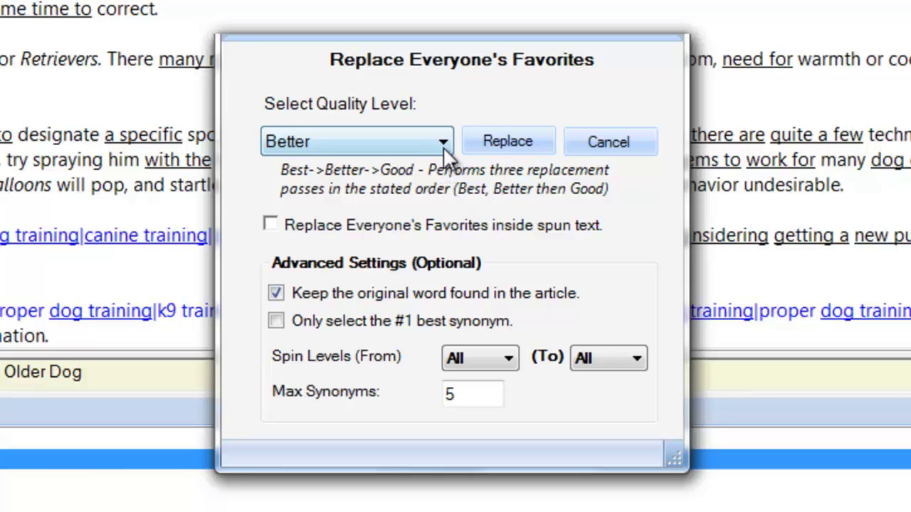
left_click(442, 147)
left_click(440, 203)
left_click(444, 146)
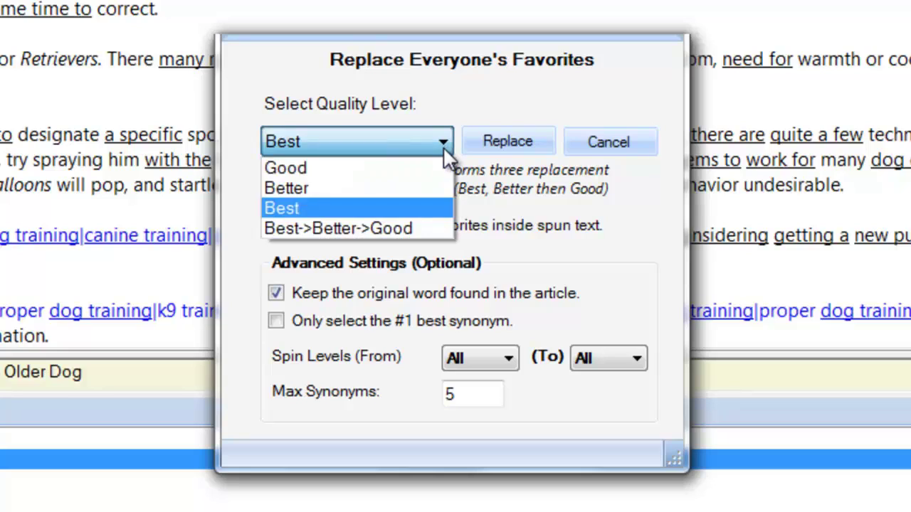
left_click(437, 225)
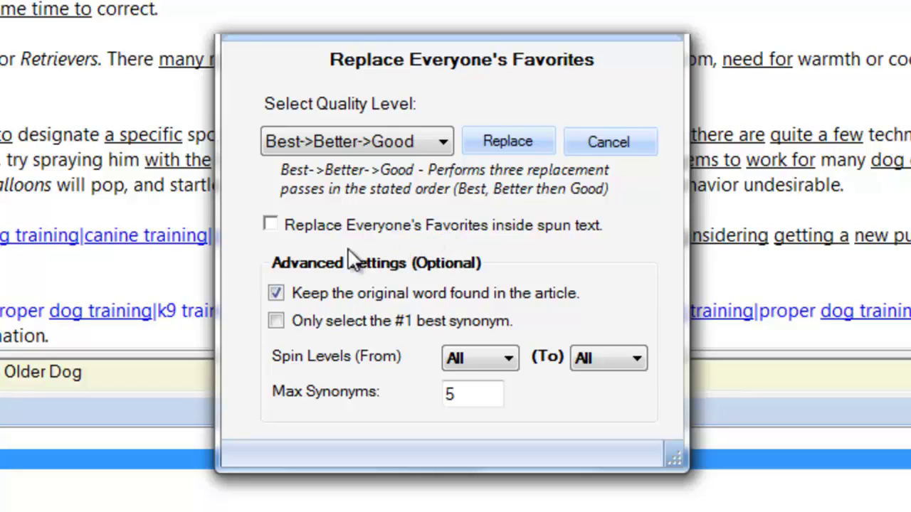
Step: Tick 'Replace Everyone's Favorites inside spun text'
left_click(276, 226)
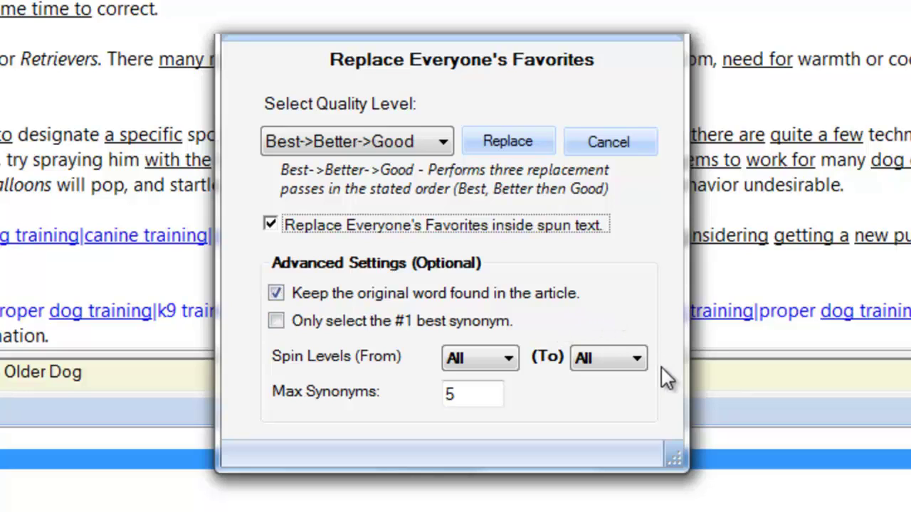
Step: Set spin levels from 1 to 2 and change maximum synonyms from 5 to 3
left_click(508, 360)
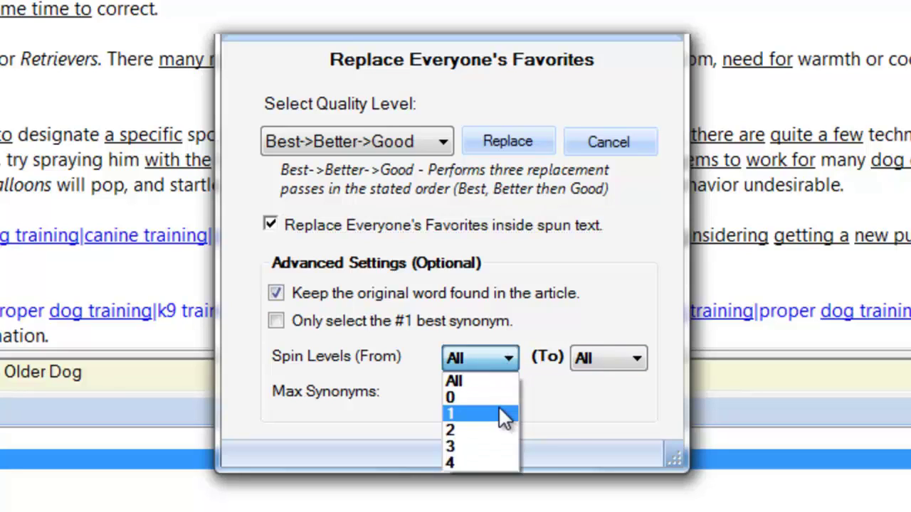
left_click(500, 412)
left_click(609, 357)
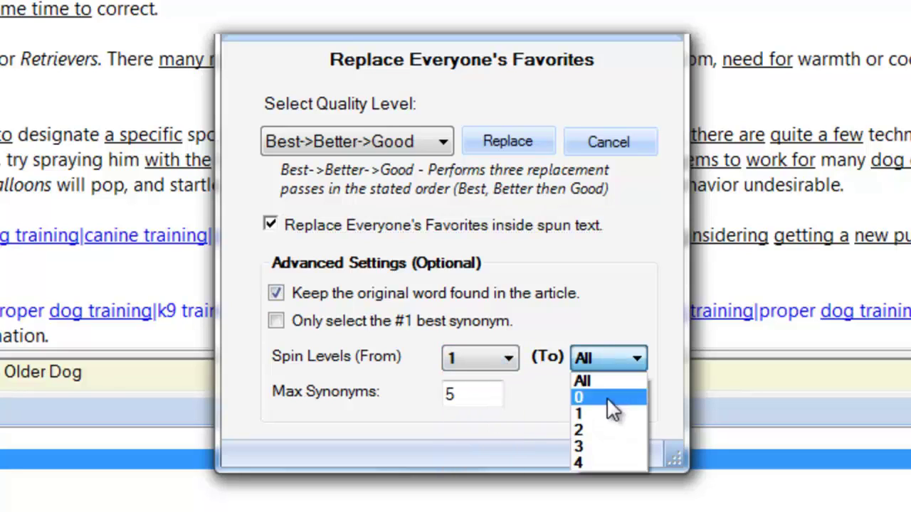
left_click(607, 430)
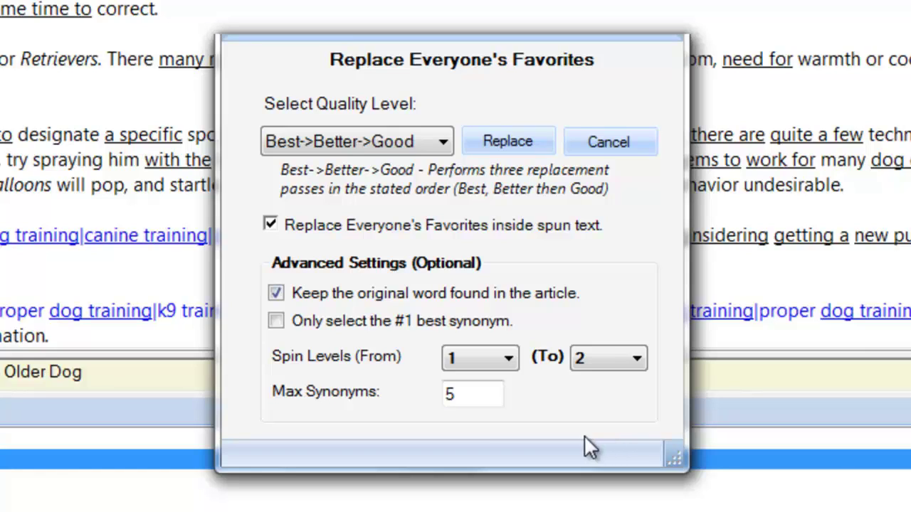
left_click(481, 397)
key("BackSpace")
type("3")
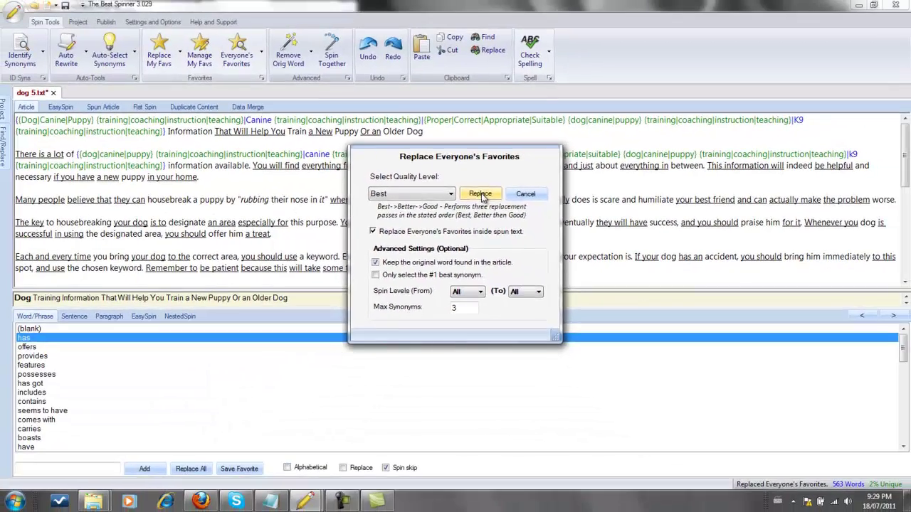
Step: Run the Everyone's Favorites replacement on the dog article to insert nested spin tags
left_click(493, 176)
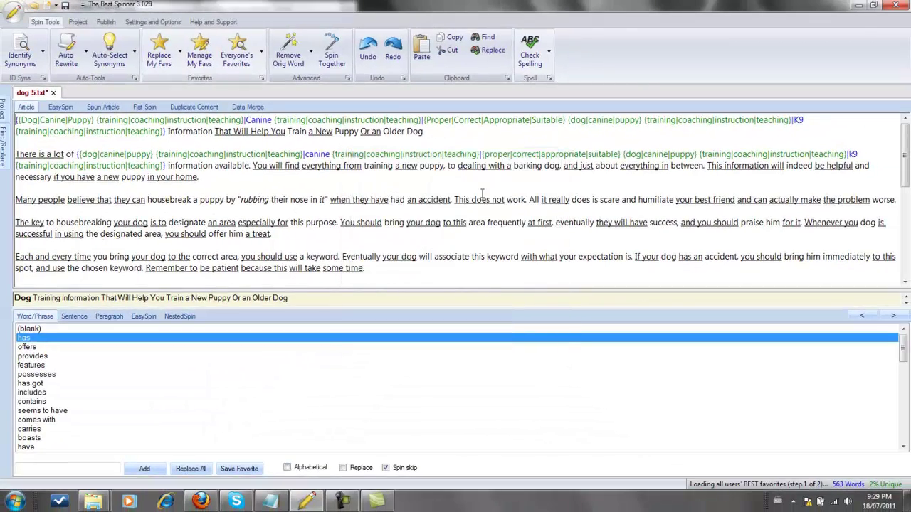